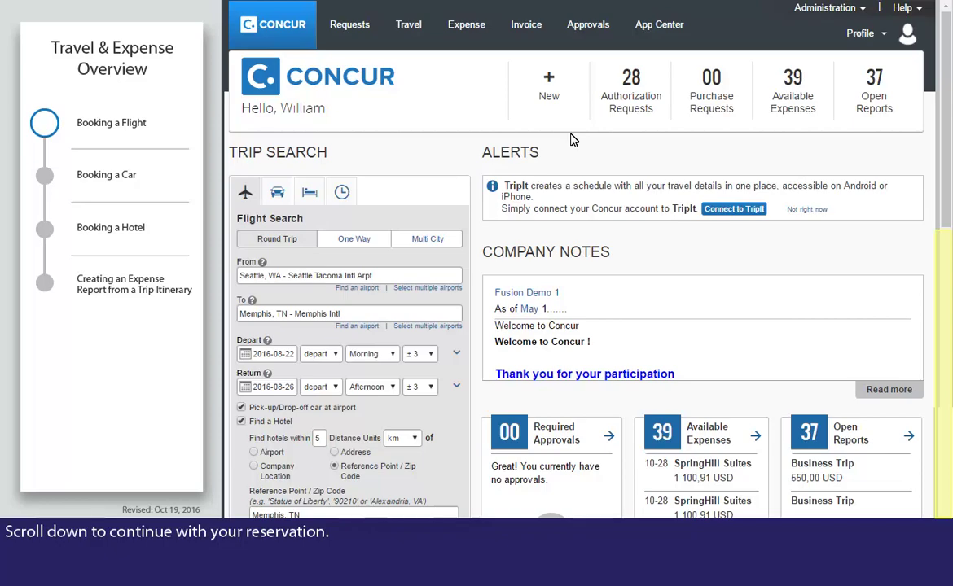
Run the round-trip flight search by schedule from Seattle to Memphis for 2016-08-22 to 2016-08-26
{"action": "left_click", "coordinate": [942, 423]}
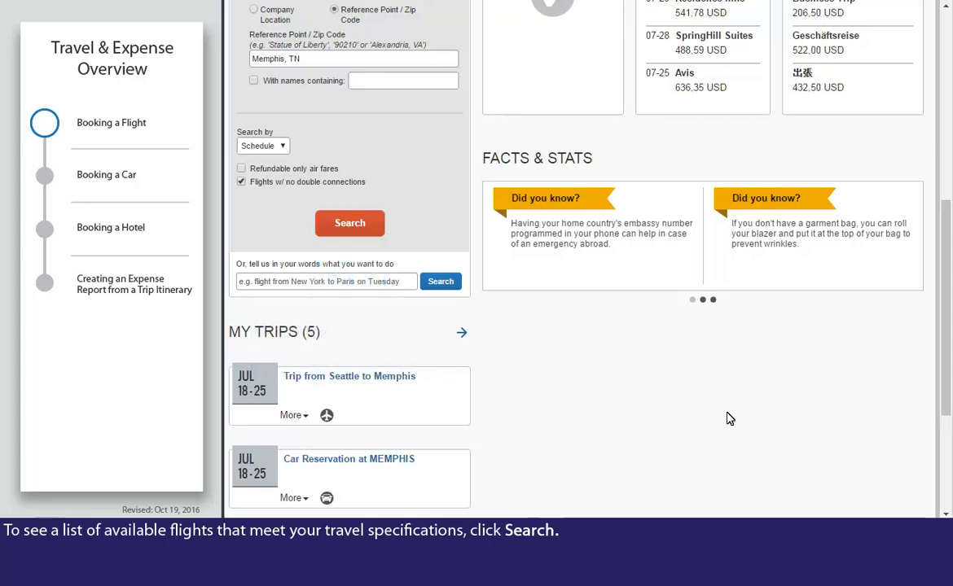
{"action": "left_click", "coordinate": [349, 224]}
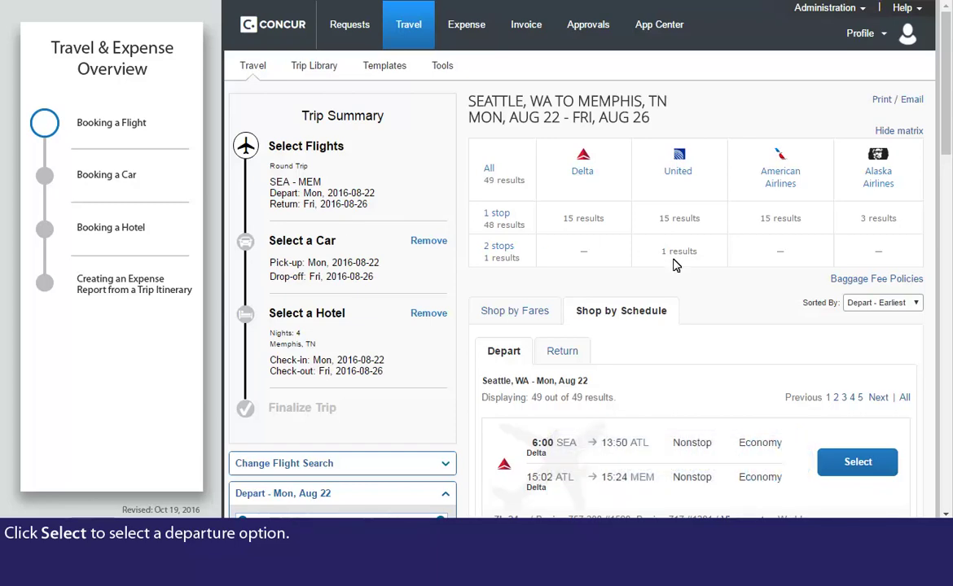
Select the 6:00 Delta departure from Seattle and the 12:00 Delta return connecting to the 16:36 flight from Atlanta
{"action": "left_click", "coordinate": [857, 462]}
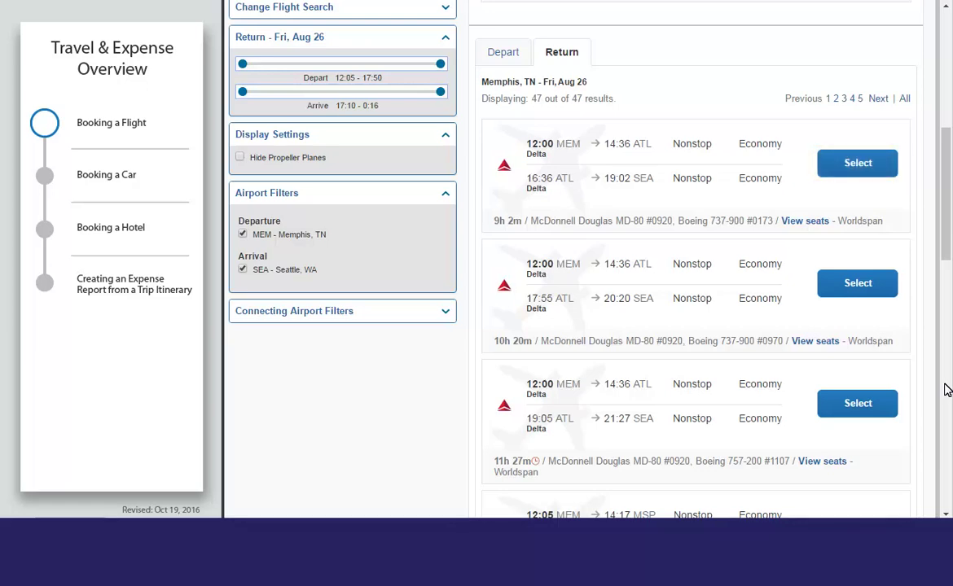
{"action": "left_click", "coordinate": [854, 164]}
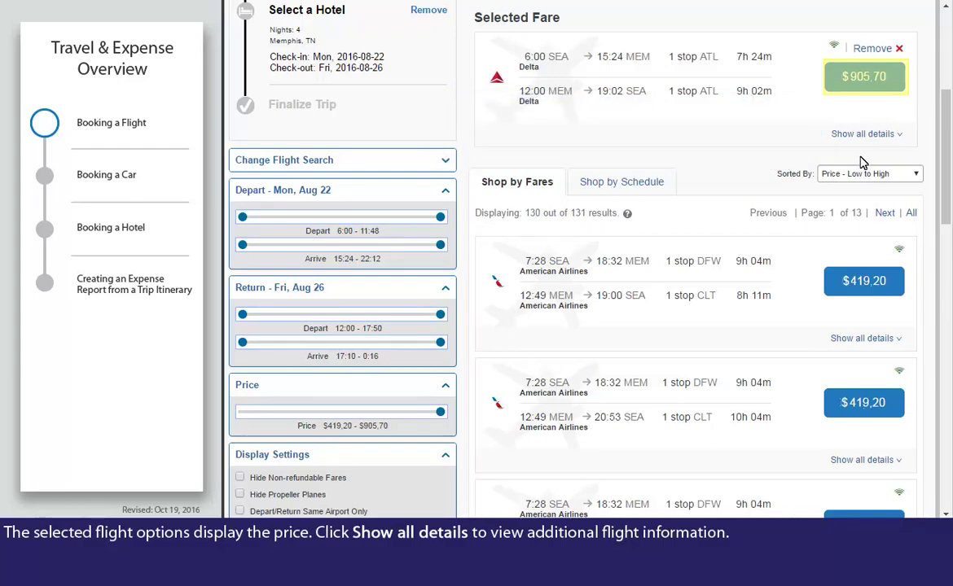
Expand and review all details of the selected Delta fare, and remove that flight selection
{"action": "left_click", "coordinate": [864, 136]}
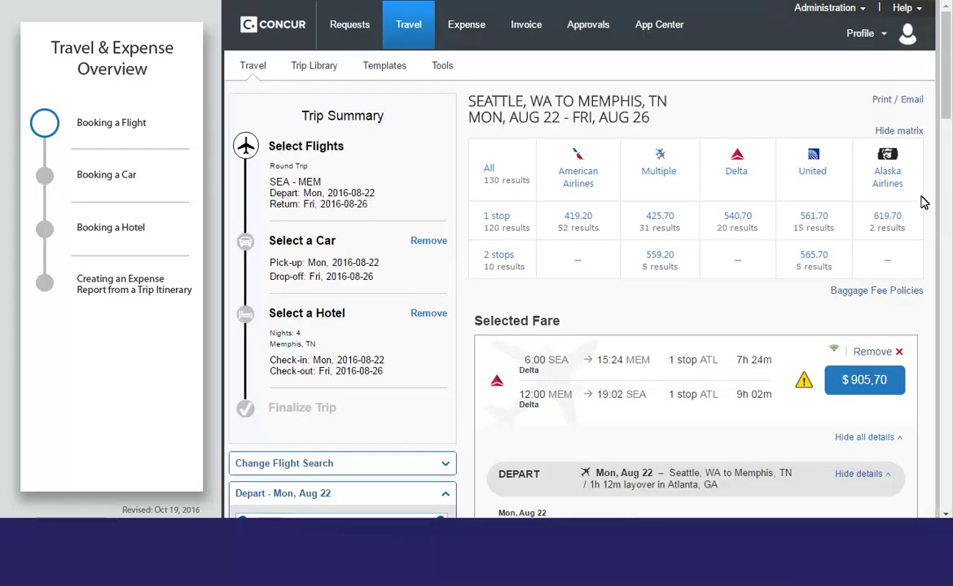
{"action": "scroll", "coordinate": [944, 421], "scroll_direction": "down", "scroll_amount": 5}
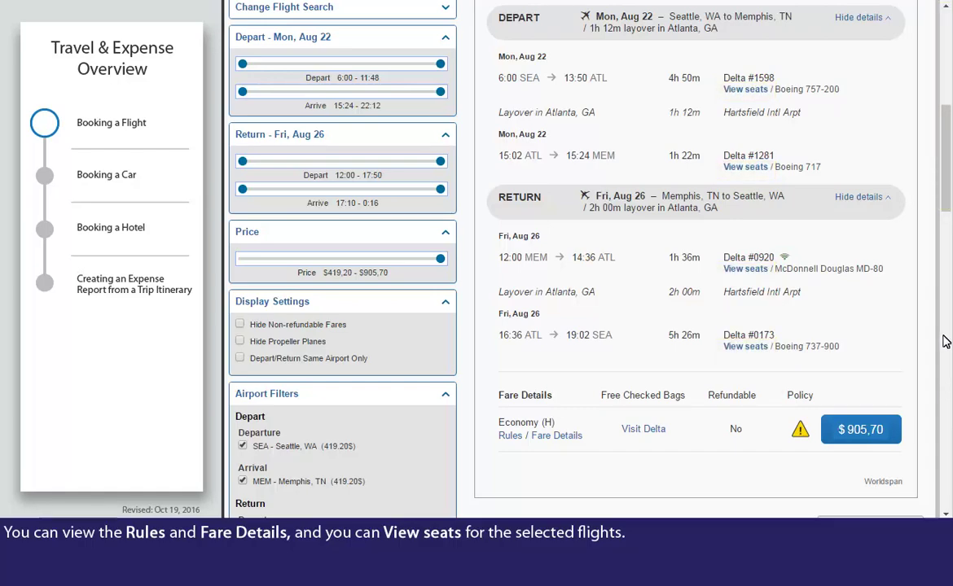
{"action": "left_click", "coordinate": [945, 55]}
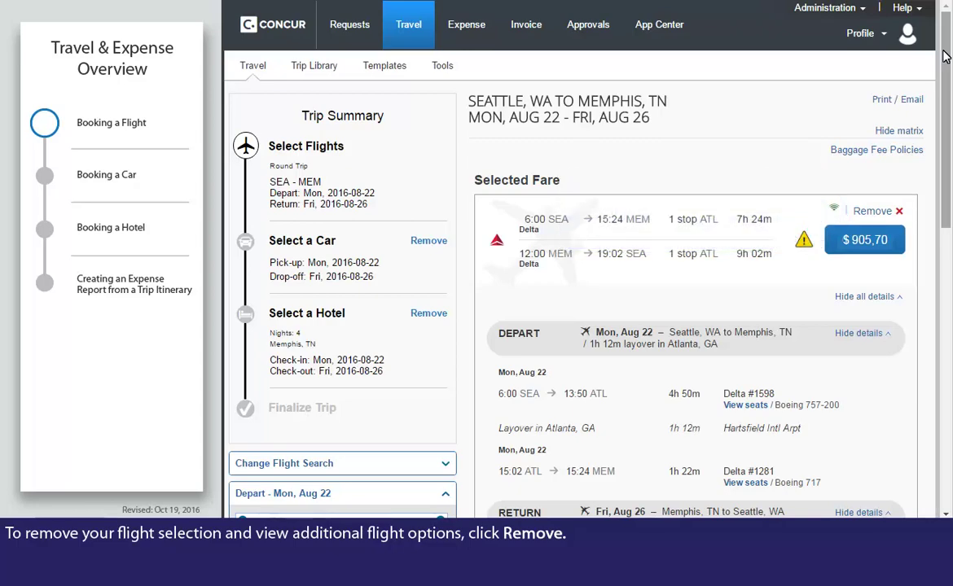
{"action": "left_click", "coordinate": [872, 211]}
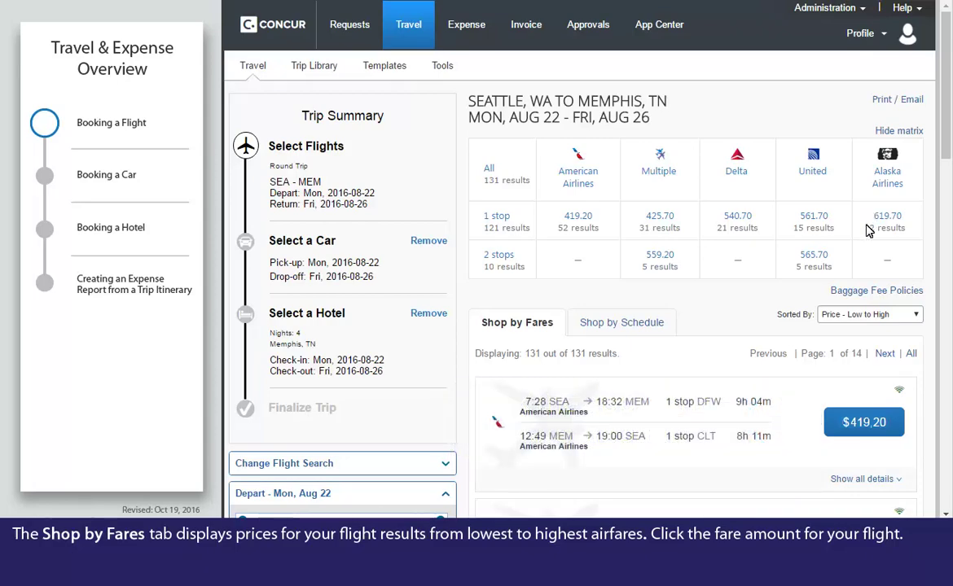
Choose the $419.20 American Airlines fare departing Seattle at 7:28, review its details, and reserve the flight
{"action": "left_click", "coordinate": [860, 422]}
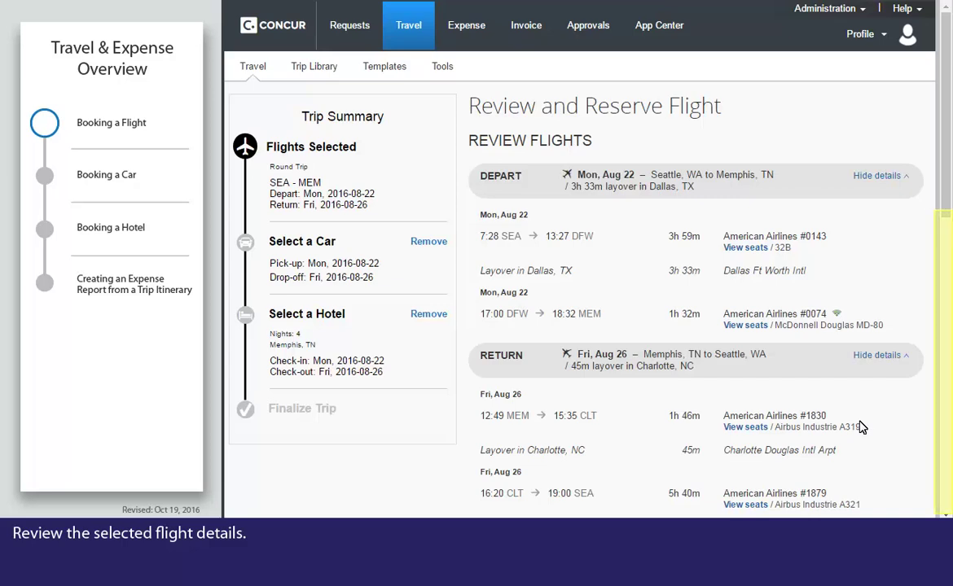
{"action": "left_click", "coordinate": [945, 373]}
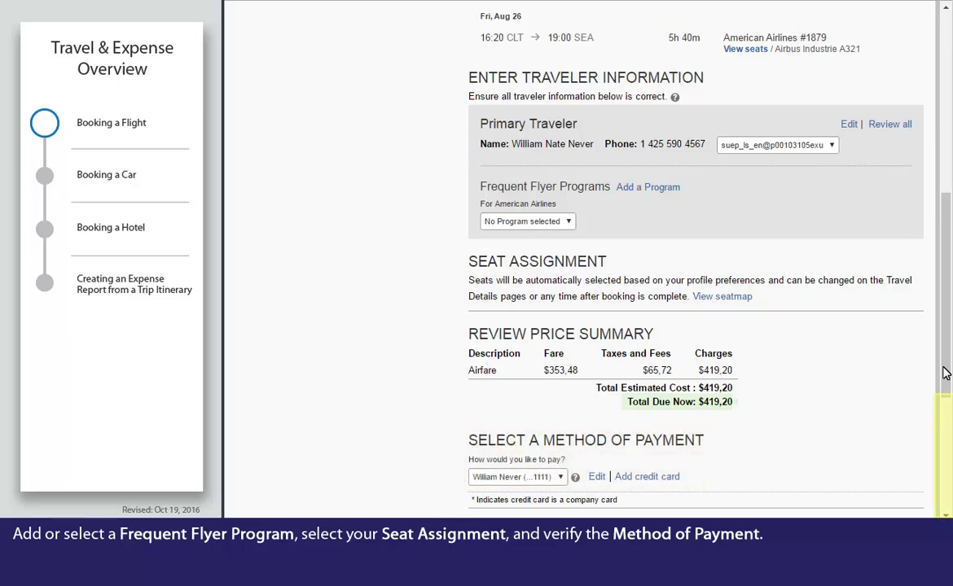
{"action": "left_click", "coordinate": [946, 460]}
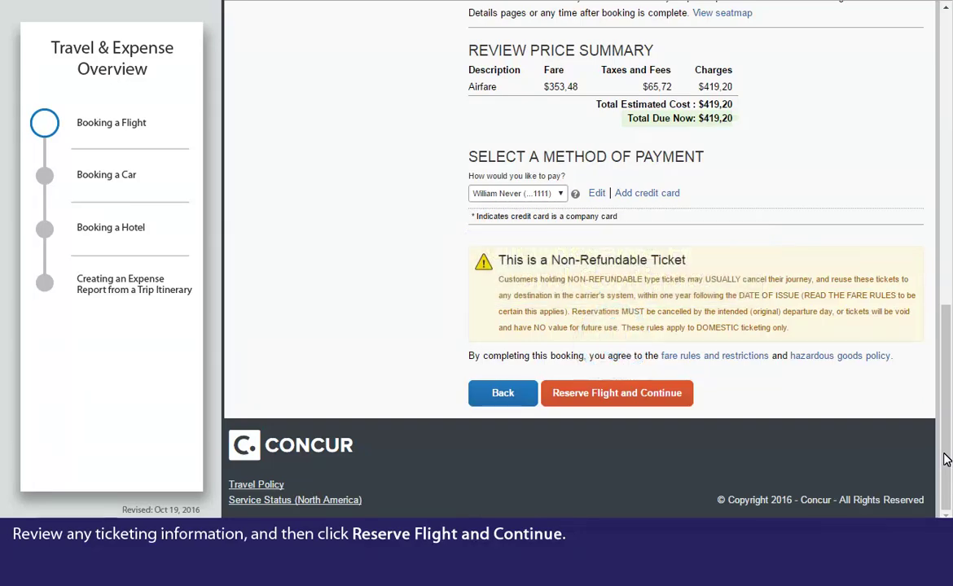
{"action": "left_click", "coordinate": [616, 394]}
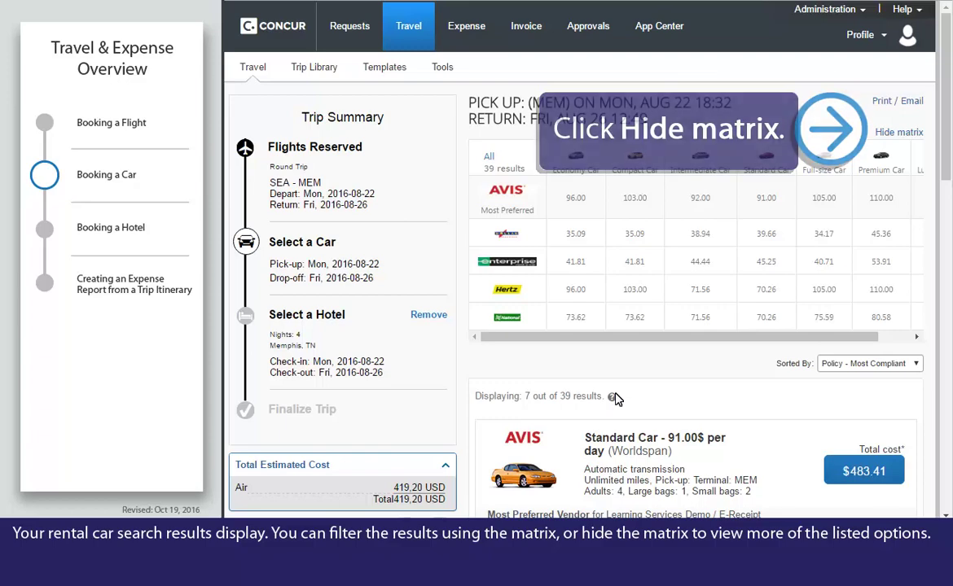
Hide the rental car matrix and reserve the Avis standard car at $91.00 per day
{"action": "left_click", "coordinate": [899, 134]}
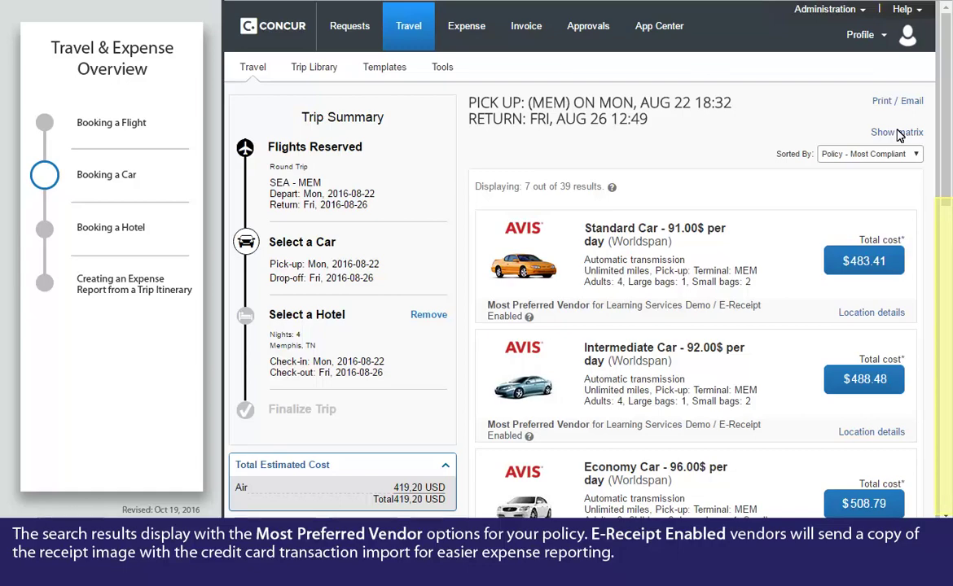
{"action": "left_click", "coordinate": [946, 340]}
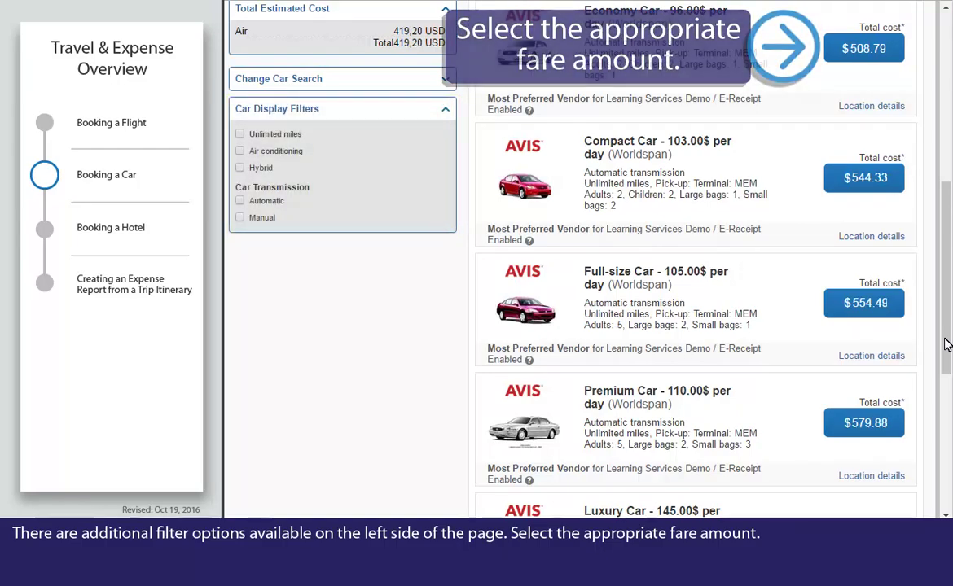
{"action": "left_click", "coordinate": [864, 50]}
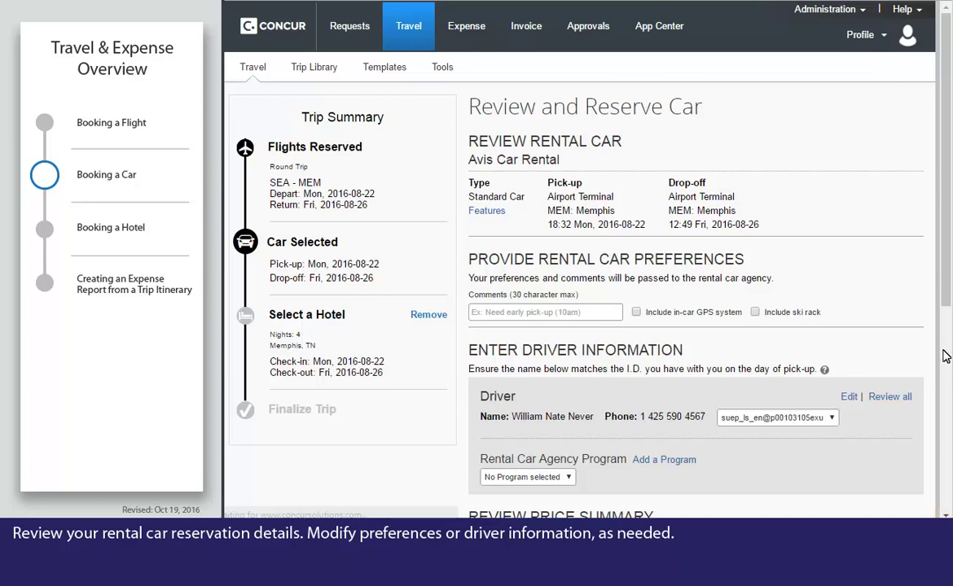
{"action": "left_click", "coordinate": [947, 458]}
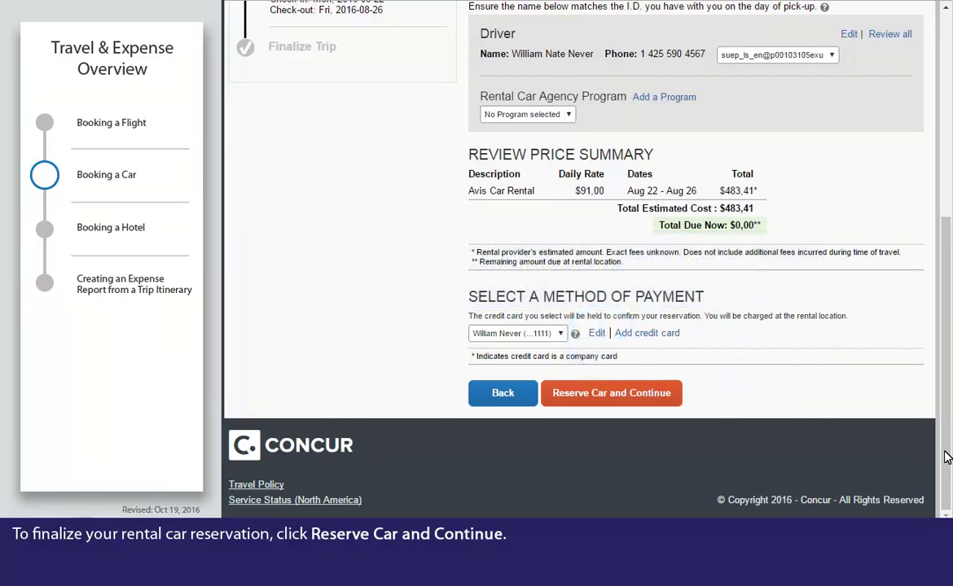
{"action": "left_click", "coordinate": [603, 395]}
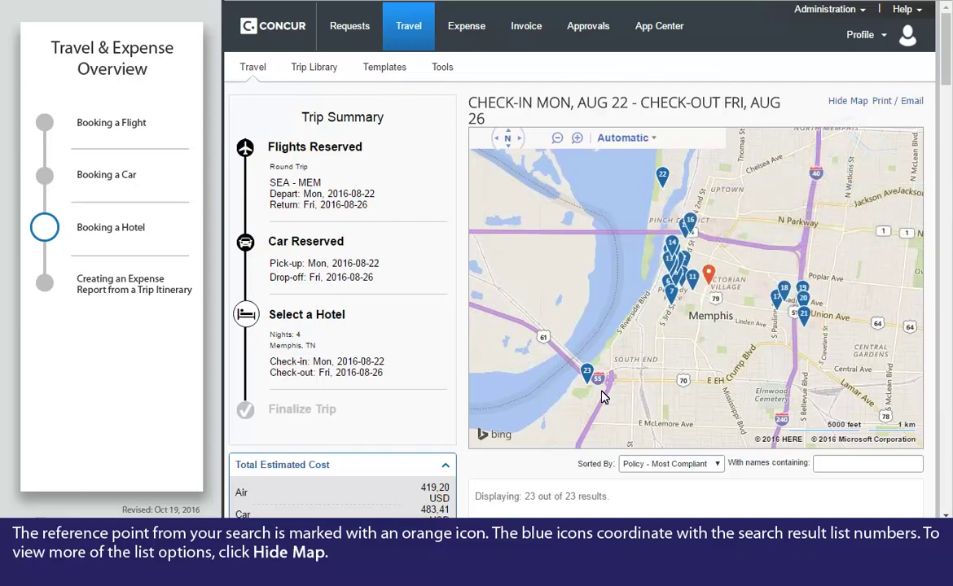
Hide the hotel map and choose the $159 one-king-bed Best Flexible Rate room at Holiday Inn Memphis Downtown Beale St
{"action": "left_click", "coordinate": [847, 101]}
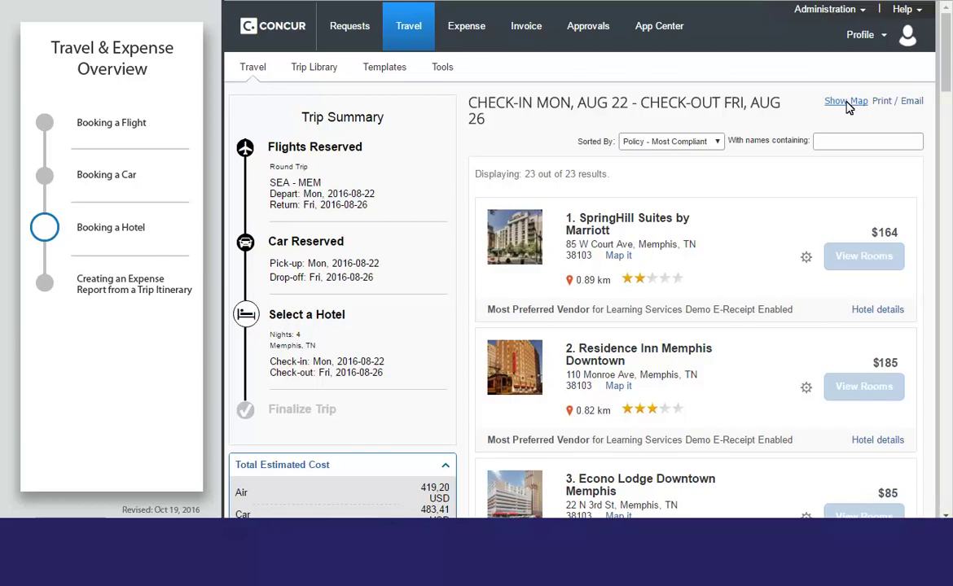
{"action": "scroll", "coordinate": [942, 325], "scroll_direction": "down", "scroll_amount": 10}
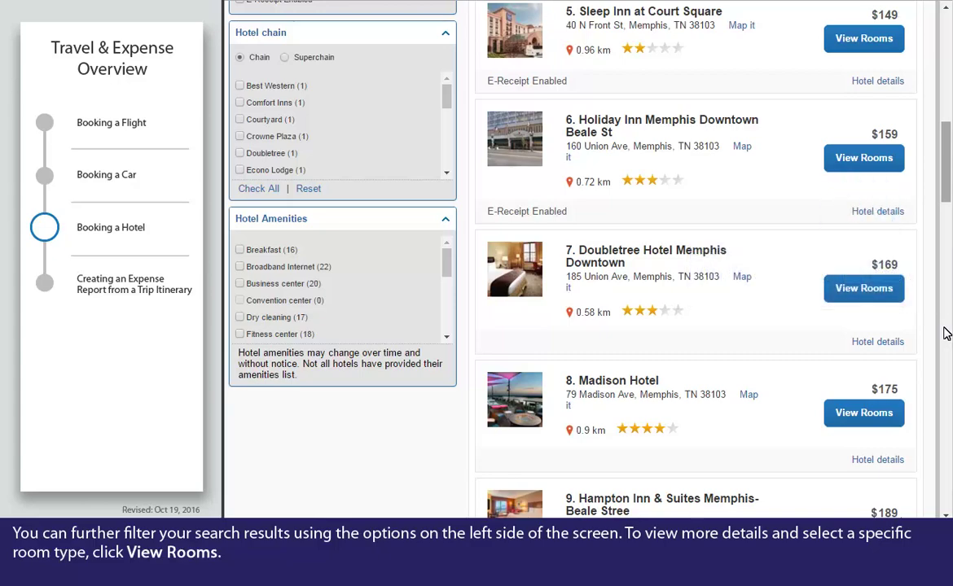
{"action": "left_click", "coordinate": [864, 160]}
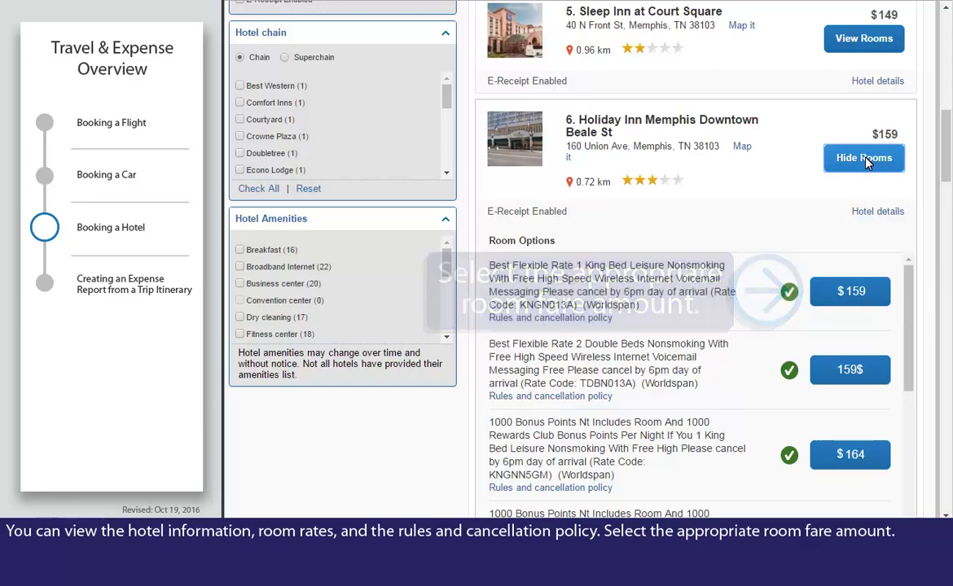
{"action": "left_click", "coordinate": [851, 291]}
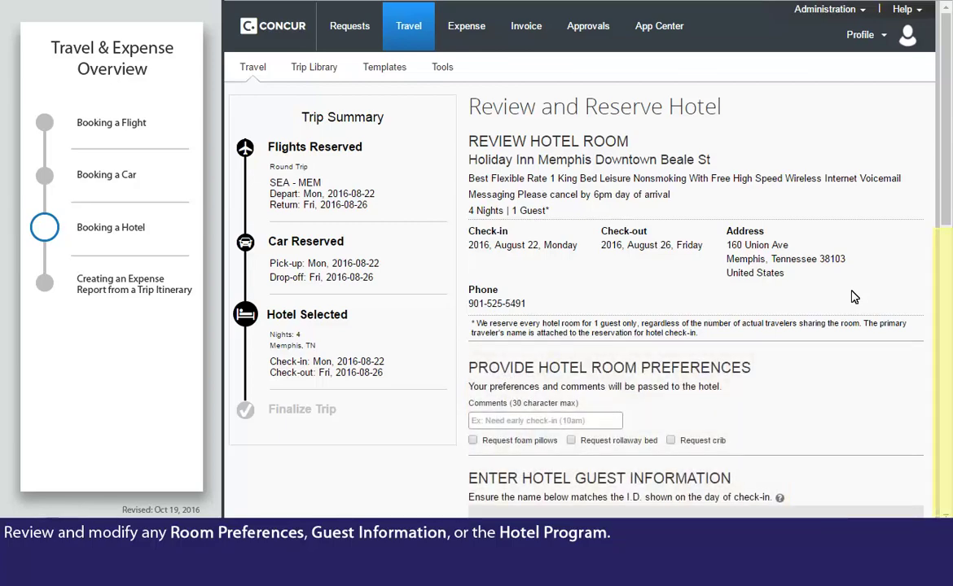
Agree to the hotel's rate rules, restrictions and cancellation policy, and reserve the hotel
{"action": "left_click", "coordinate": [945, 394]}
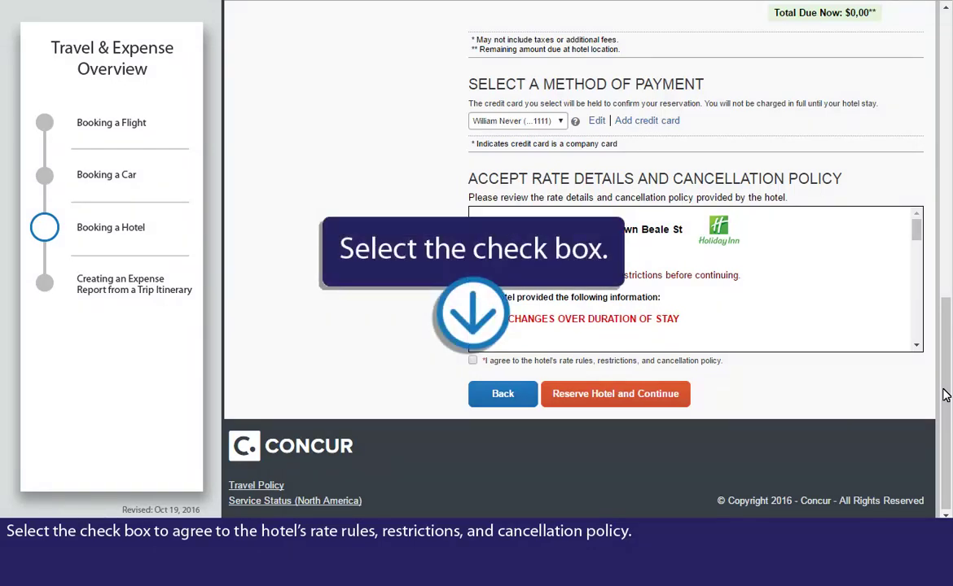
{"action": "left_click", "coordinate": [473, 361]}
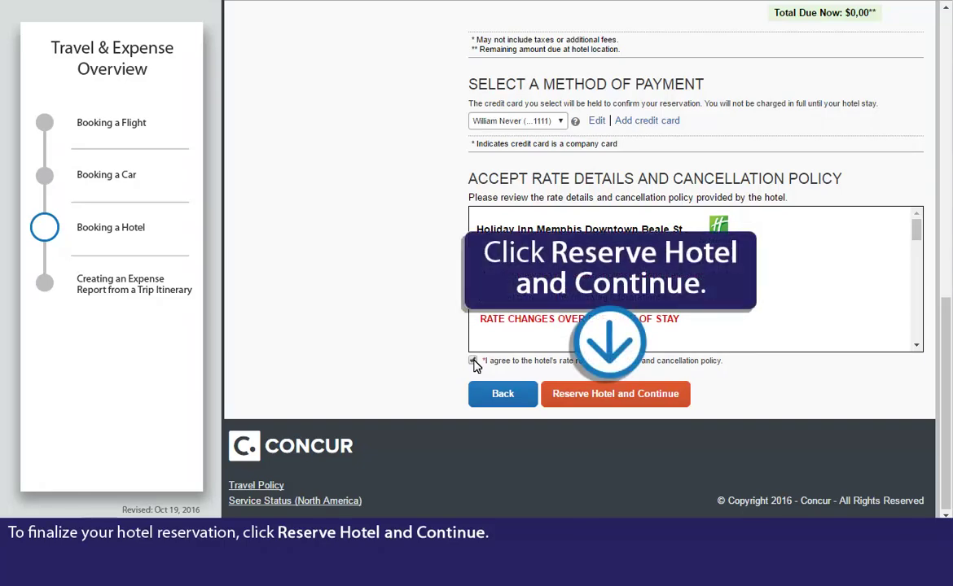
{"action": "left_click", "coordinate": [613, 395]}
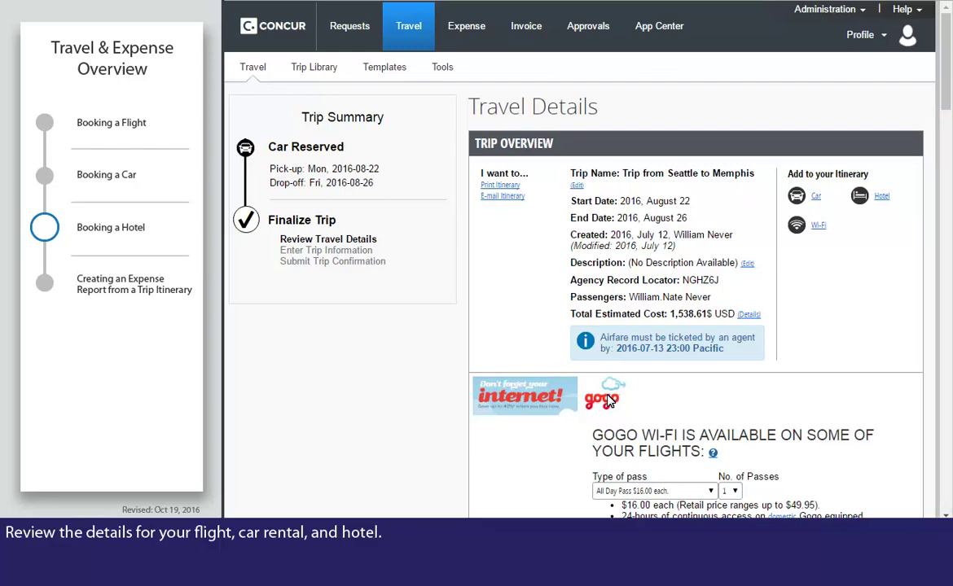
Accept the travel details and trip booking information as they are, and purchase the ticket to finalize the booking
{"action": "left_click", "coordinate": [942, 339]}
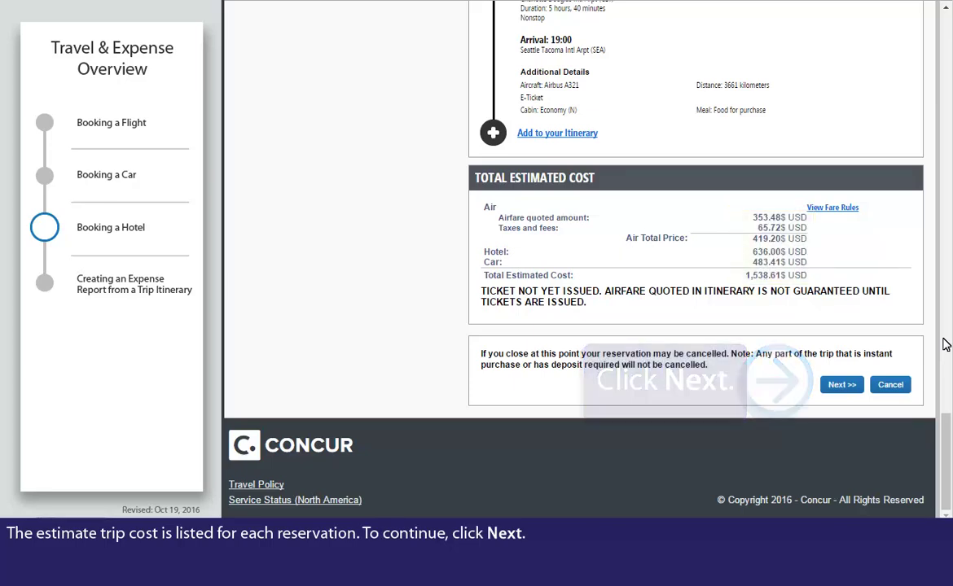
{"action": "left_click", "coordinate": [841, 385]}
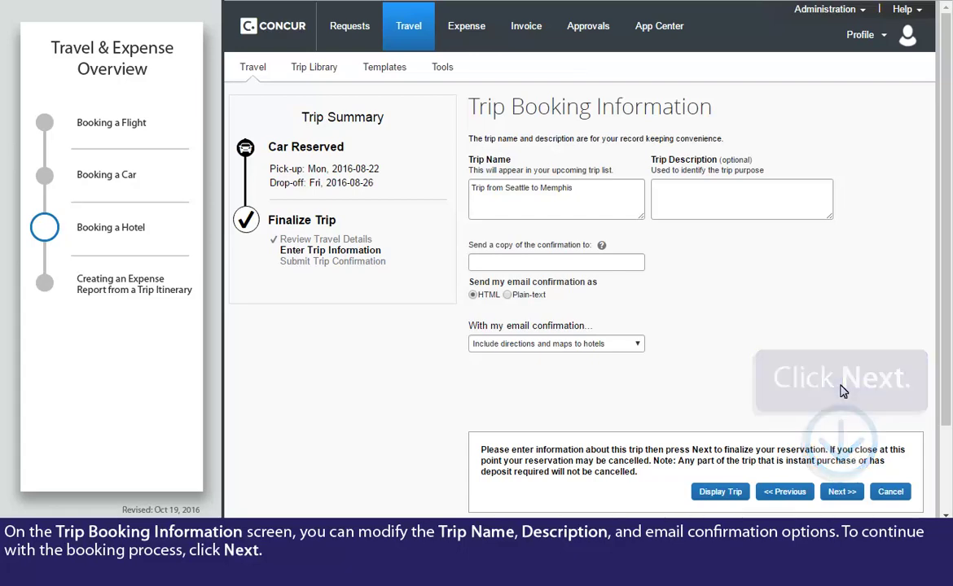
{"action": "left_click", "coordinate": [842, 492]}
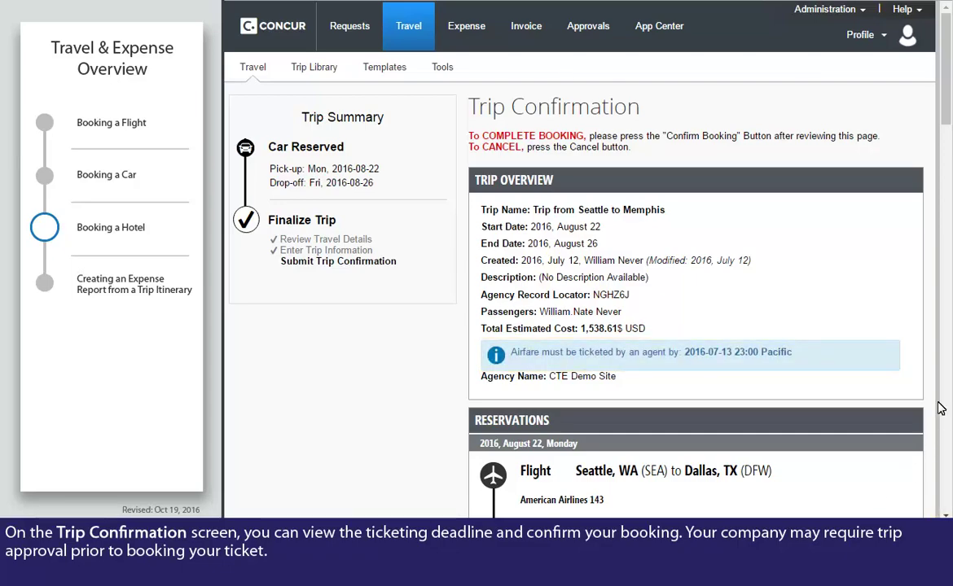
{"action": "left_click", "coordinate": [944, 379]}
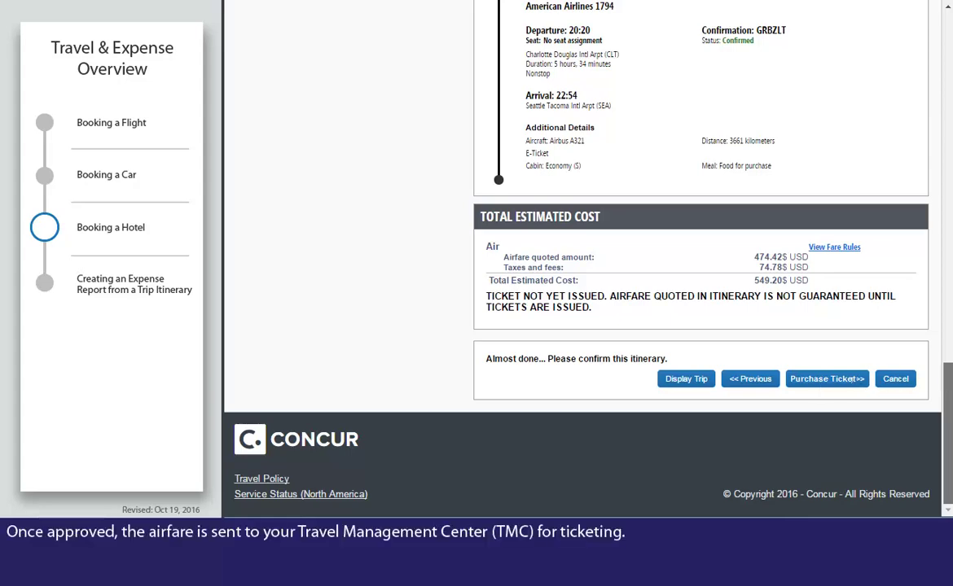
{"action": "left_click", "coordinate": [851, 380]}
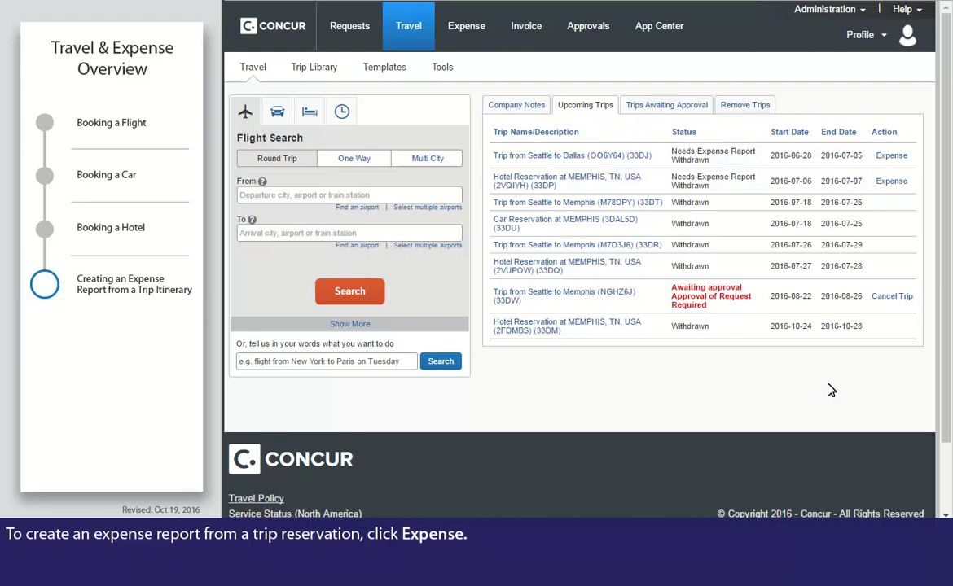
Create an expense report from the Seattle to Dallas trip with the business purpose "Client Meeting"
{"action": "left_click", "coordinate": [890, 155]}
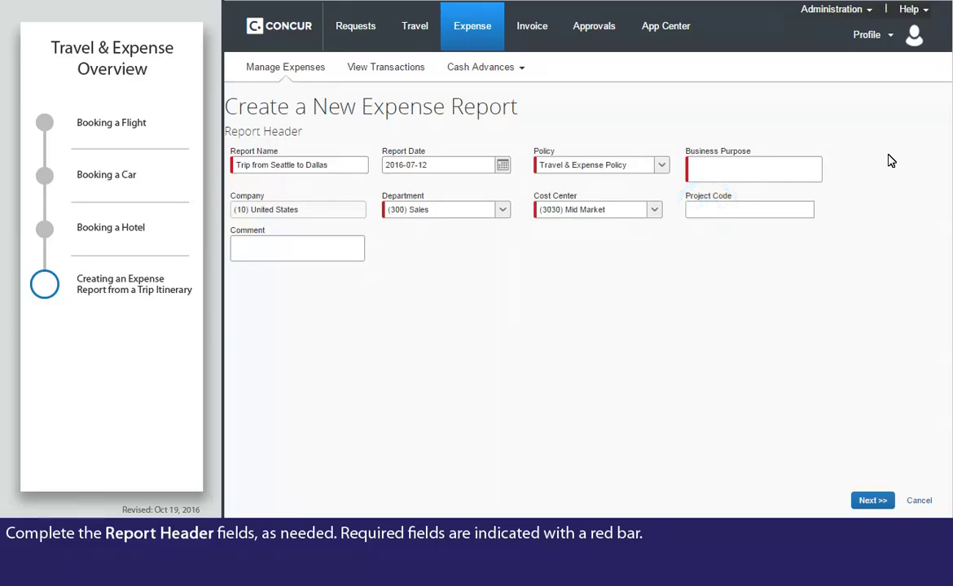
{"action": "left_click", "coordinate": [698, 167]}
{"action": "type", "text": "Client Meeting"}
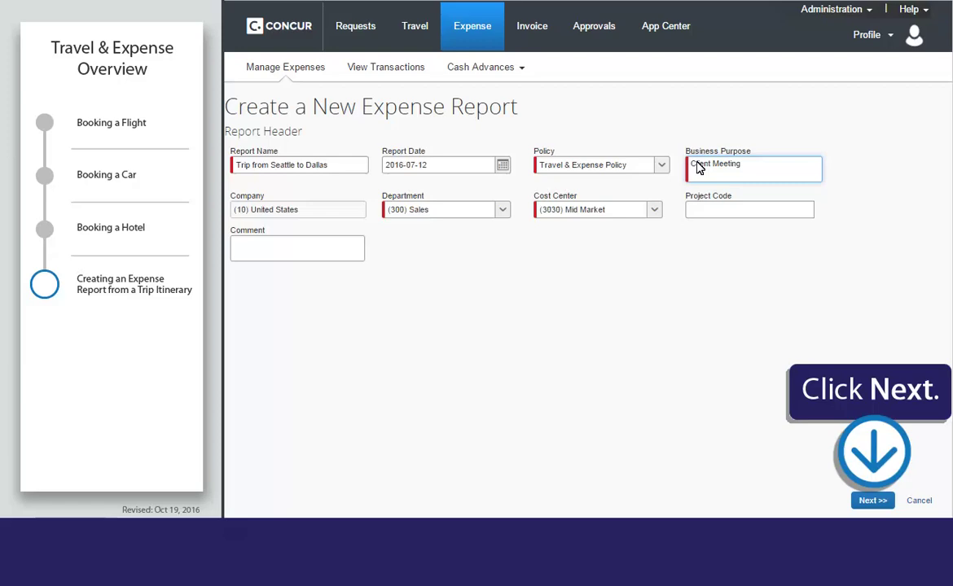
{"action": "left_click", "coordinate": [872, 500]}
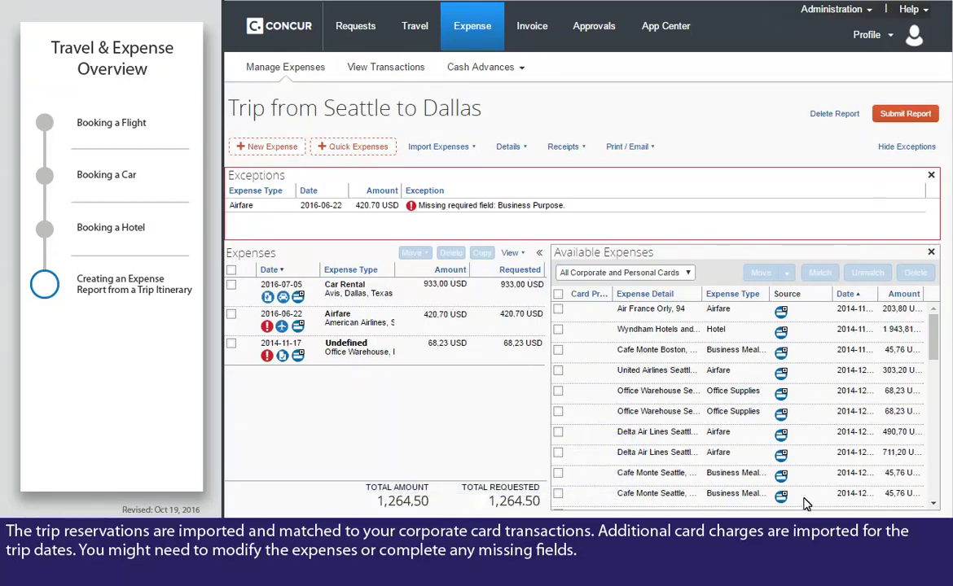
Set the expense type of the undefined Office Warehouse expense to Office Supplies and save it
{"action": "left_click", "coordinate": [346, 356]}
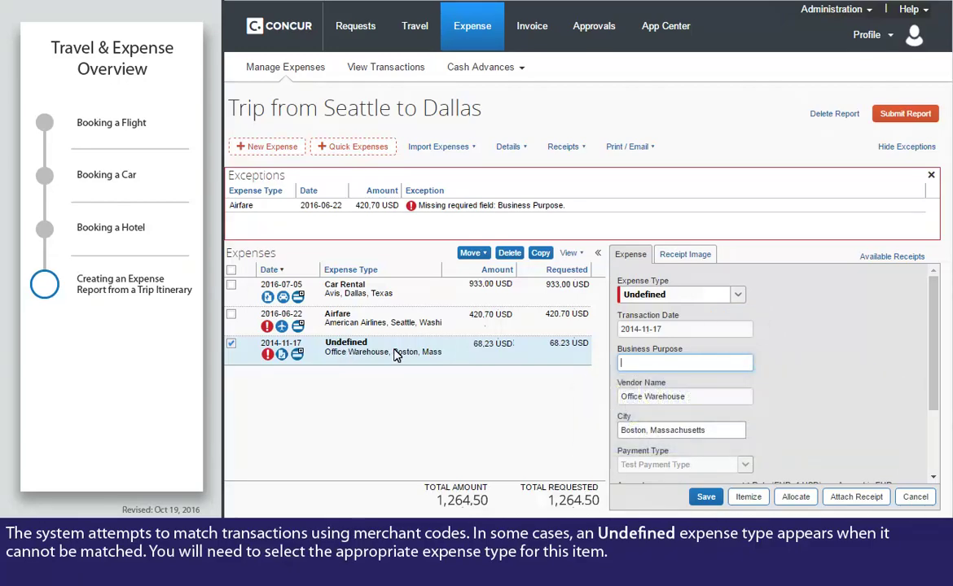
{"action": "left_click", "coordinate": [738, 297]}
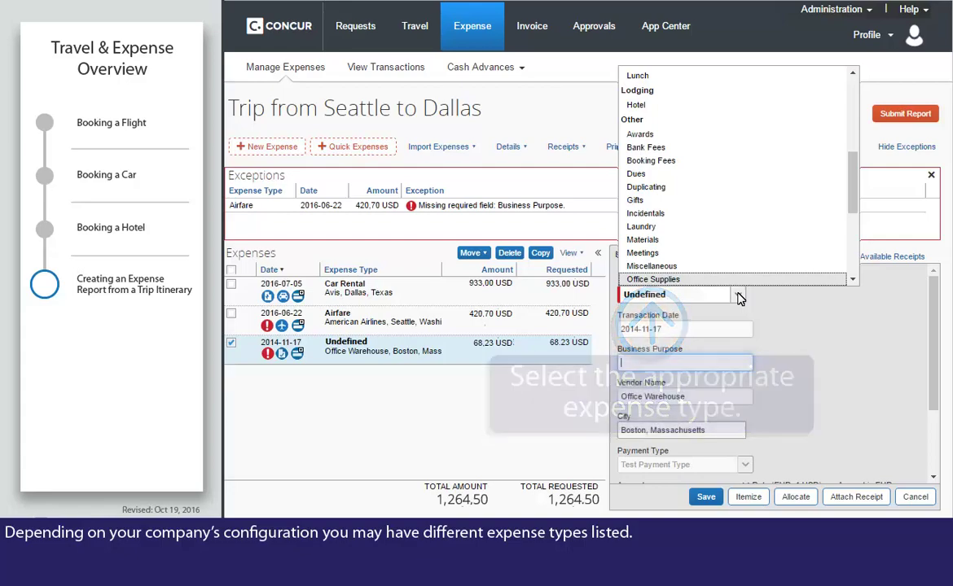
{"action": "left_click", "coordinate": [673, 280]}
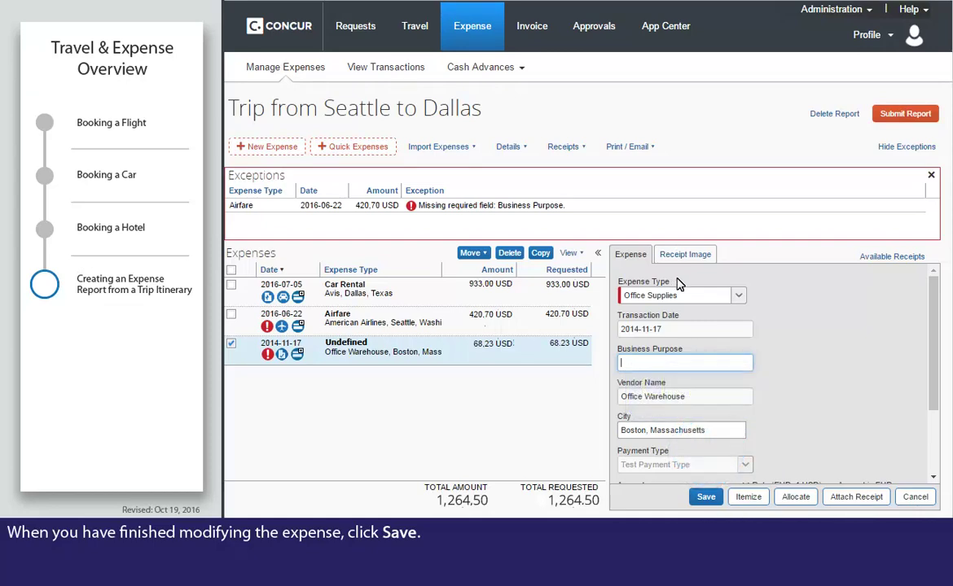
{"action": "left_click", "coordinate": [706, 498]}
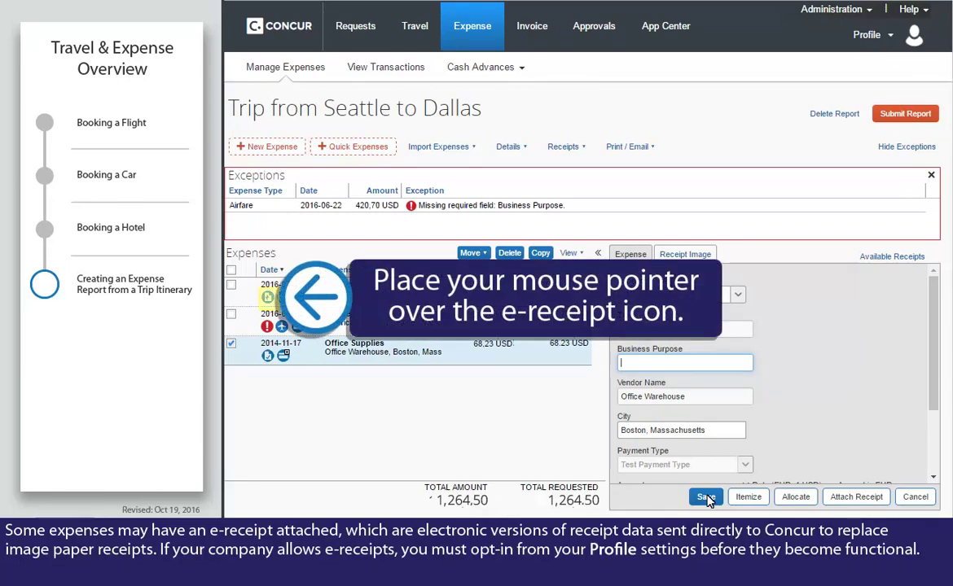
View the electronic receipt attached to the Avis car rental expense and close it
{"action": "left_click", "coordinate": [269, 298]}
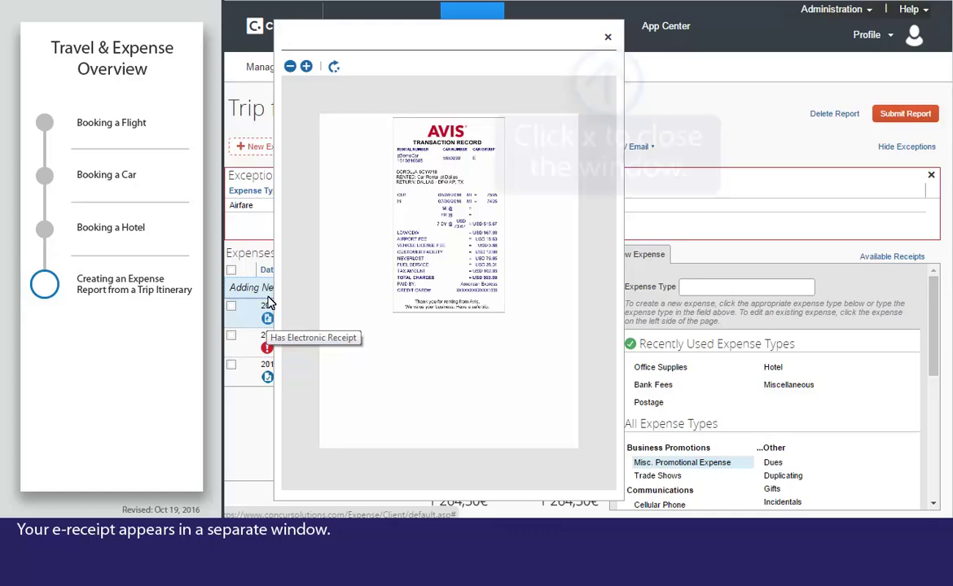
{"action": "left_click", "coordinate": [607, 36]}
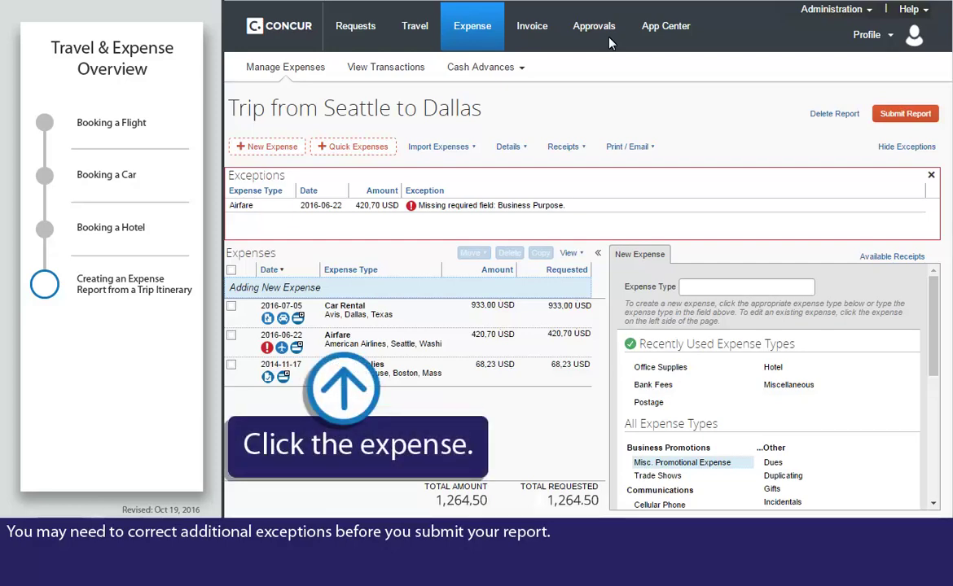
Enter "Client Meeting" as the business purpose of the American Airlines airfare expense and save it
{"action": "left_click", "coordinate": [338, 340]}
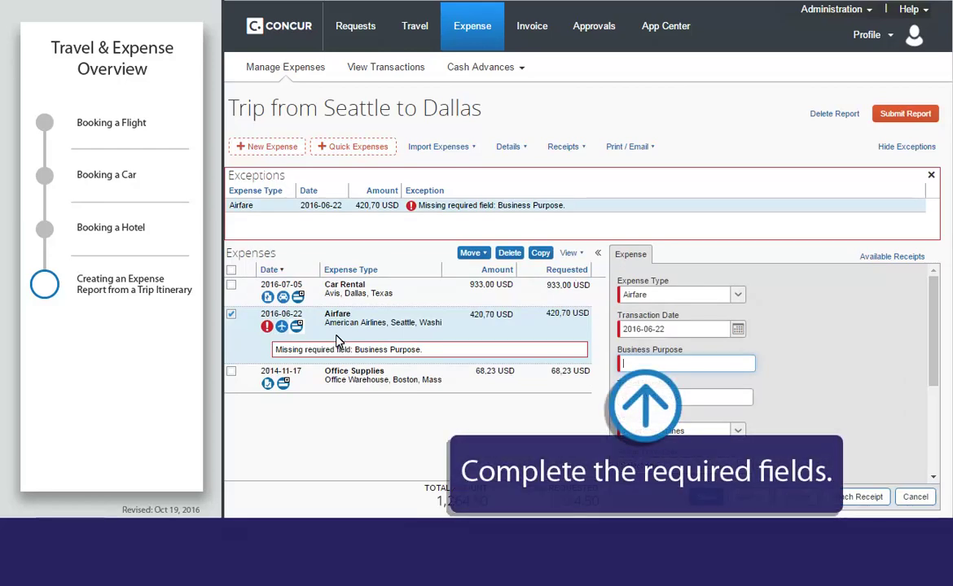
{"action": "type", "text": "Client Meeting"}
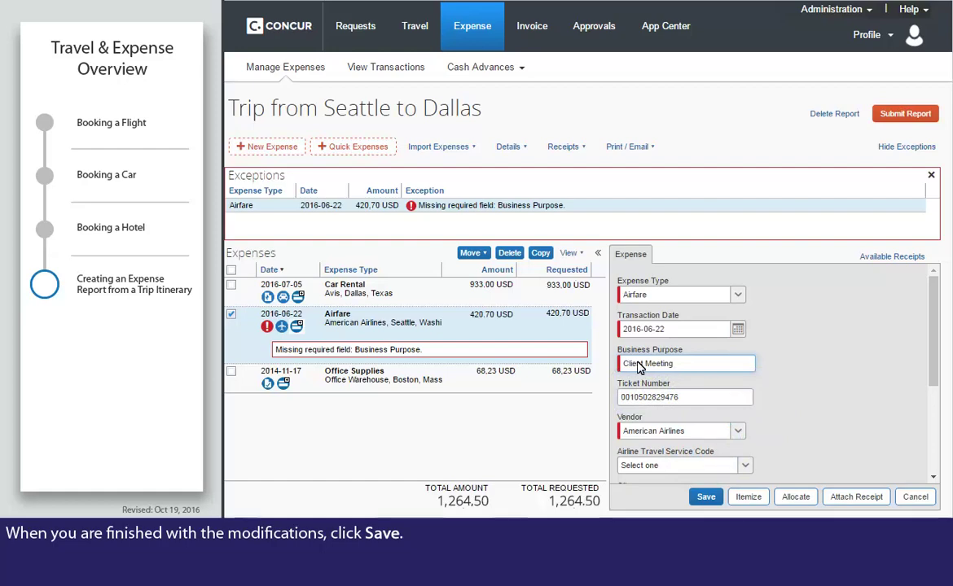
{"action": "left_click", "coordinate": [706, 499]}
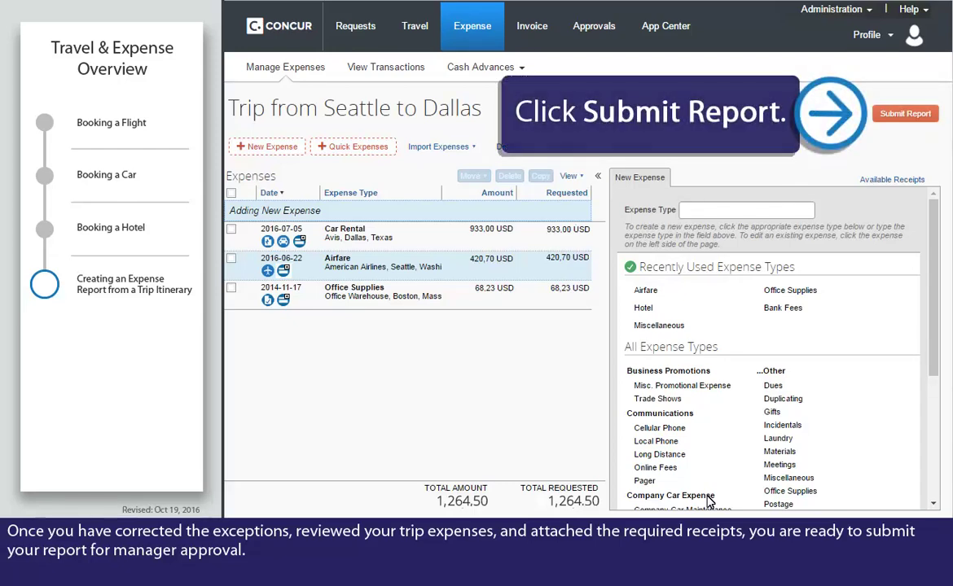
Submit the Trip from Seattle to Dallas expense report for approval and close the disbursement summary
{"action": "left_click", "coordinate": [905, 114]}
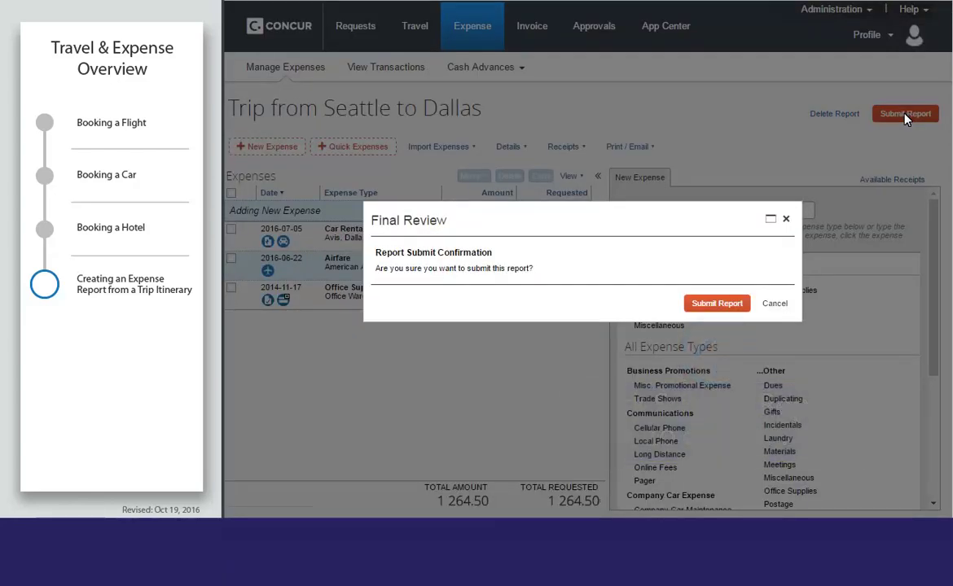
{"action": "left_click", "coordinate": [718, 304]}
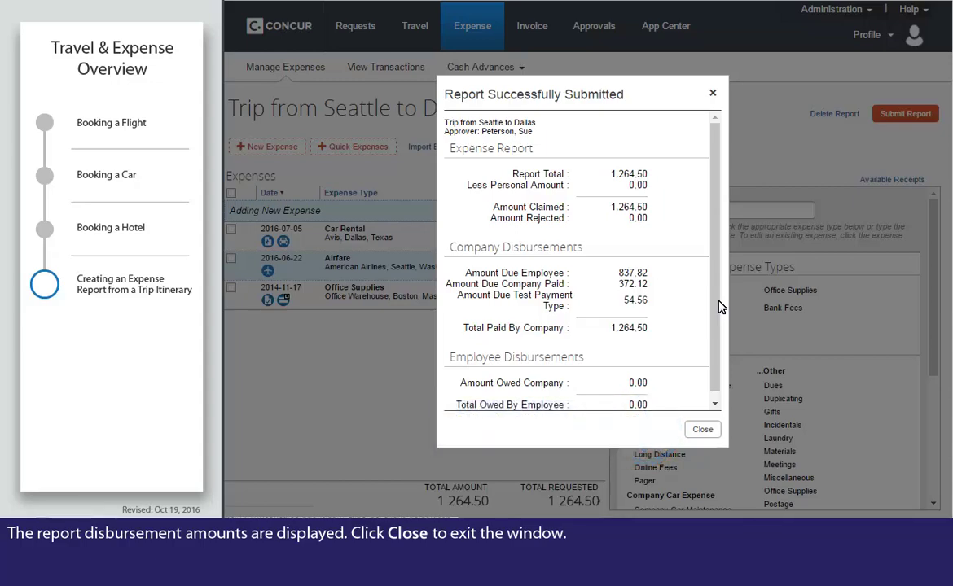
{"action": "left_click", "coordinate": [702, 429]}
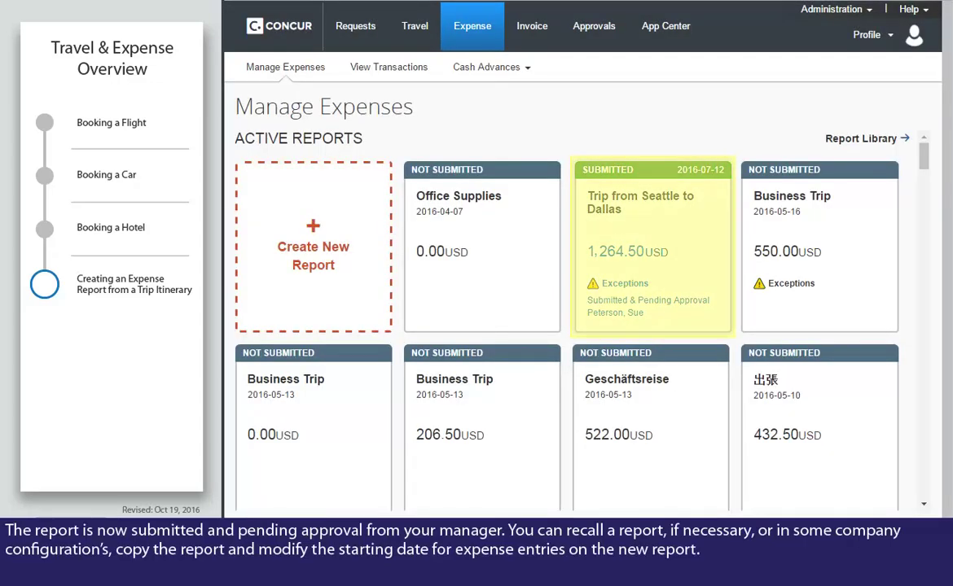